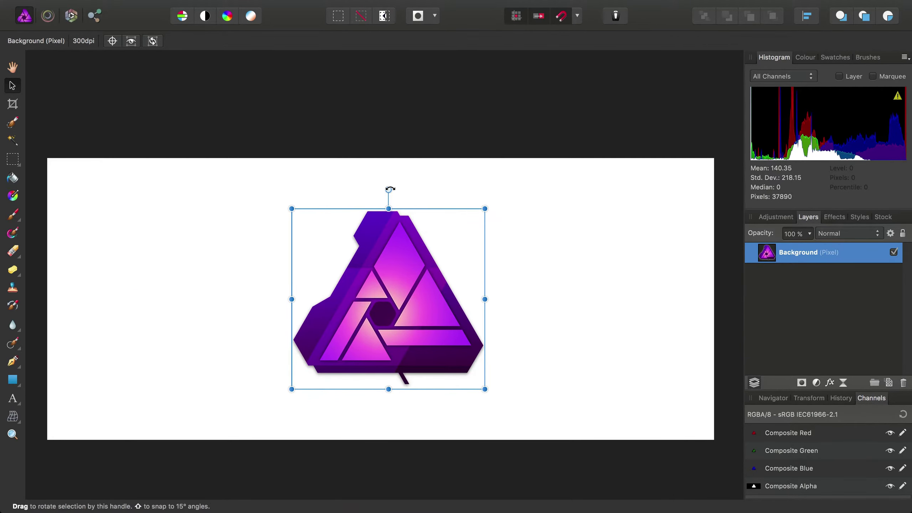
Rotate the logo slightly counter-clockwise, adjust the angle from its lower corner, and return it upright
drag(390, 189, 371, 186)
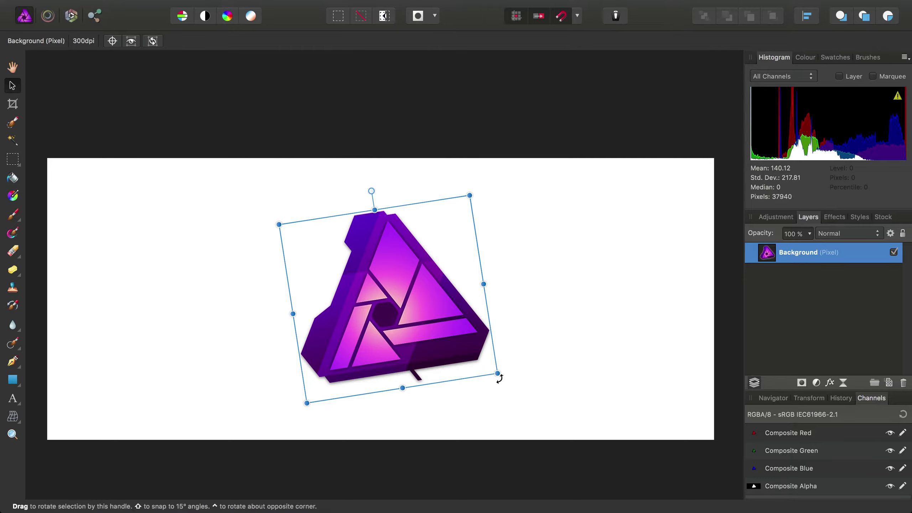
mouse_move(500, 379)
mouse_down()
mouse_move(452, 383)
mouse_move(532, 375)
mouse_move(497, 389)
mouse_move(428, 389)
mouse_move(510, 395)
mouse_move(576, 356)
mouse_move(570, 320)
mouse_move(472, 387)
mouse_move(504, 390)
mouse_up()
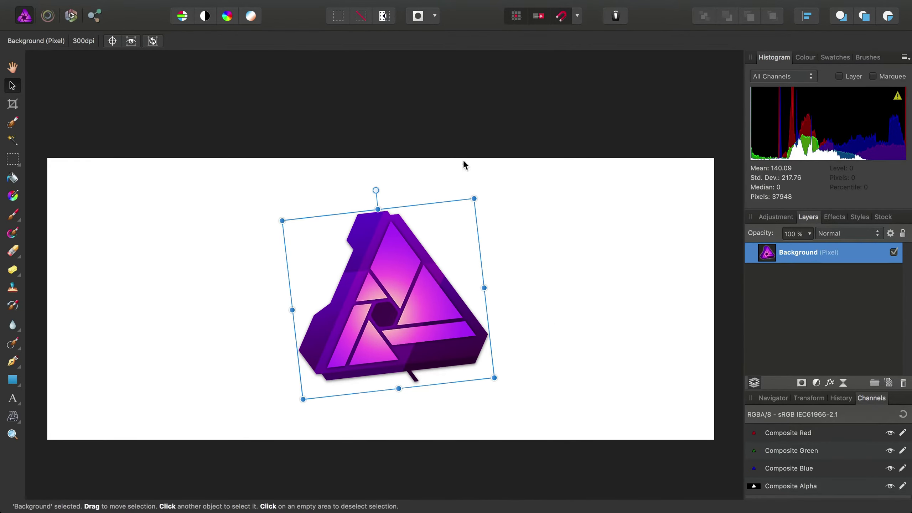
drag(376, 190, 384, 236)
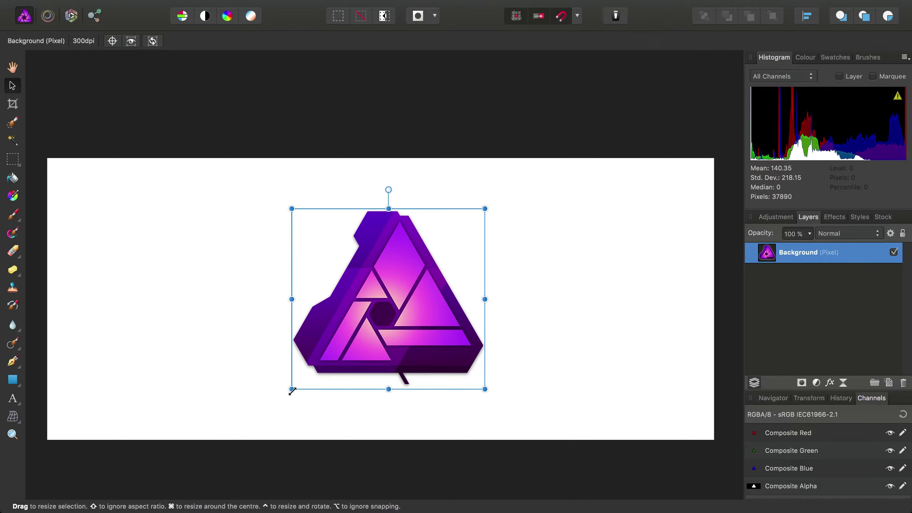
Shrink the logo proportionally from its lower-left corner to 448 dpi and move it towards the canvas's left side
drag(292, 391, 353, 326)
drag(438, 293, 318, 291)
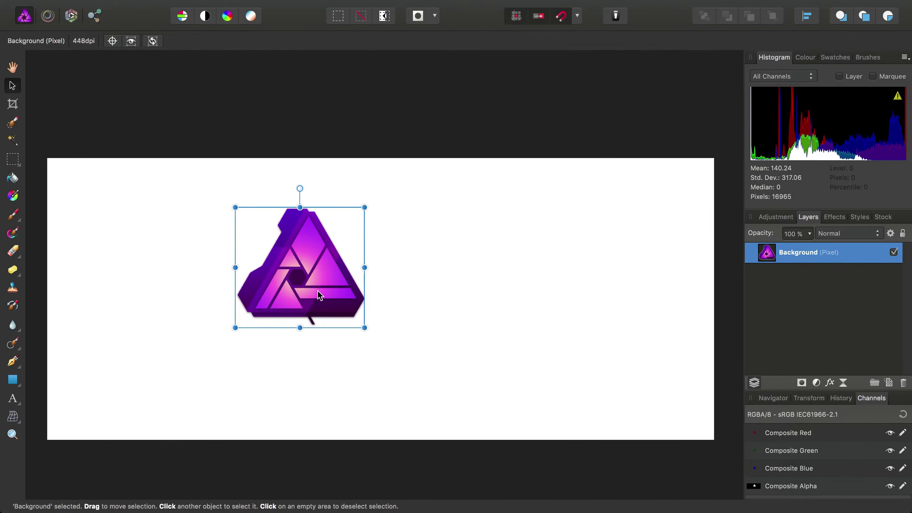
Enlarge the logo proportionally to 286 dpi and stretch it wider and taller without keeping its aspect ratio, to 223 x 244 dpi
drag(364, 327, 453, 376)
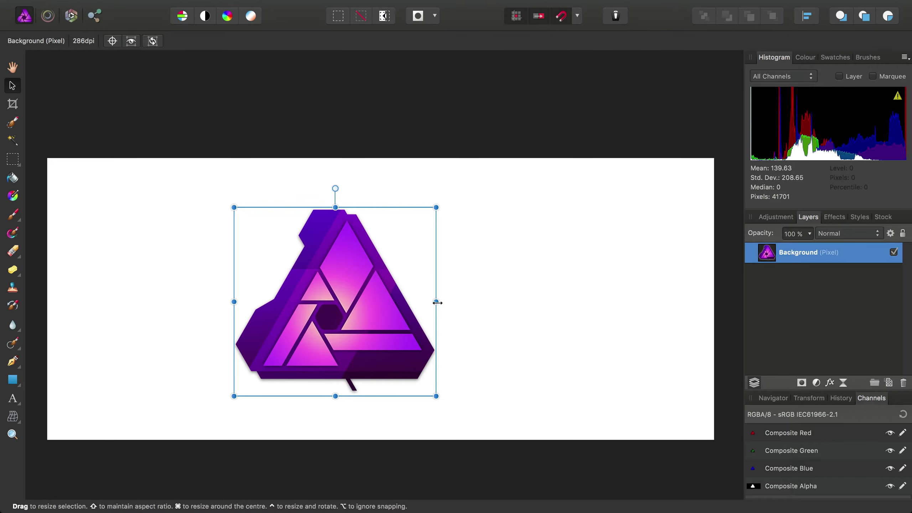
drag(437, 302, 494, 303)
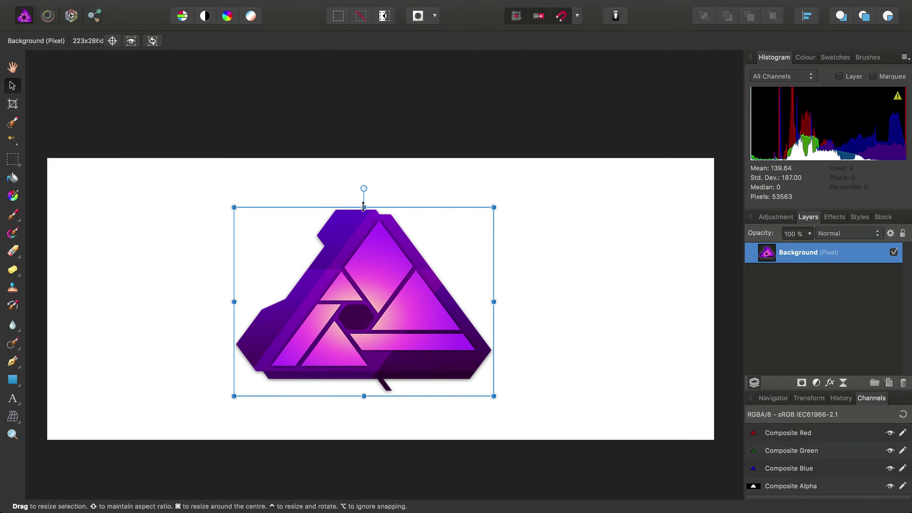
drag(363, 207, 365, 175)
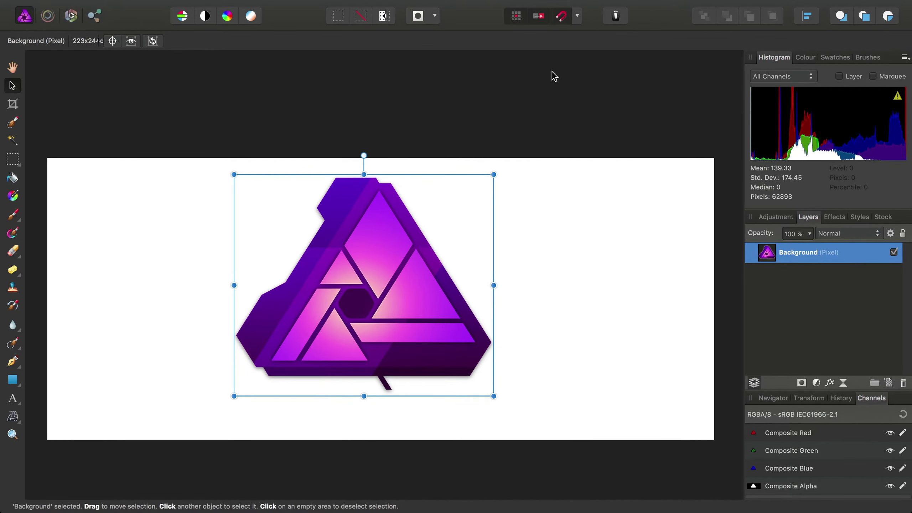
Undo the logo's height and width stretches
mouse_move(325, 2)
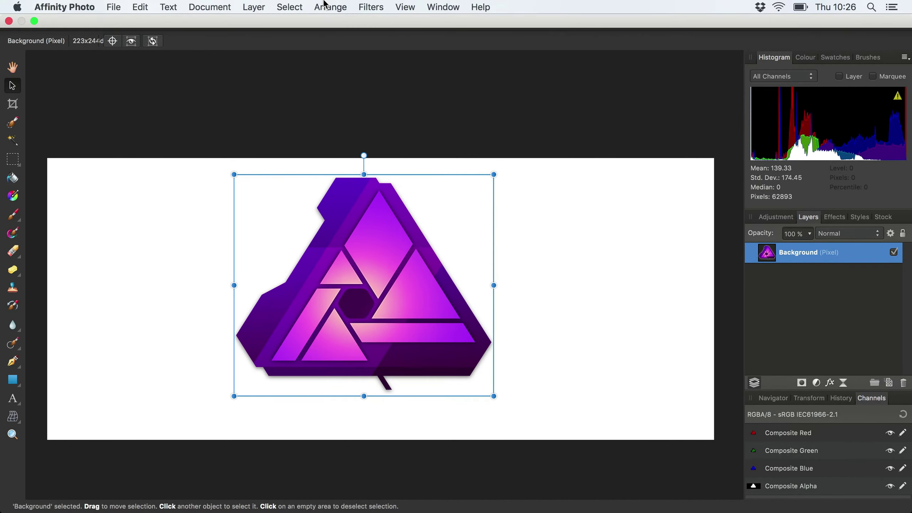
click(140, 7)
click(154, 23)
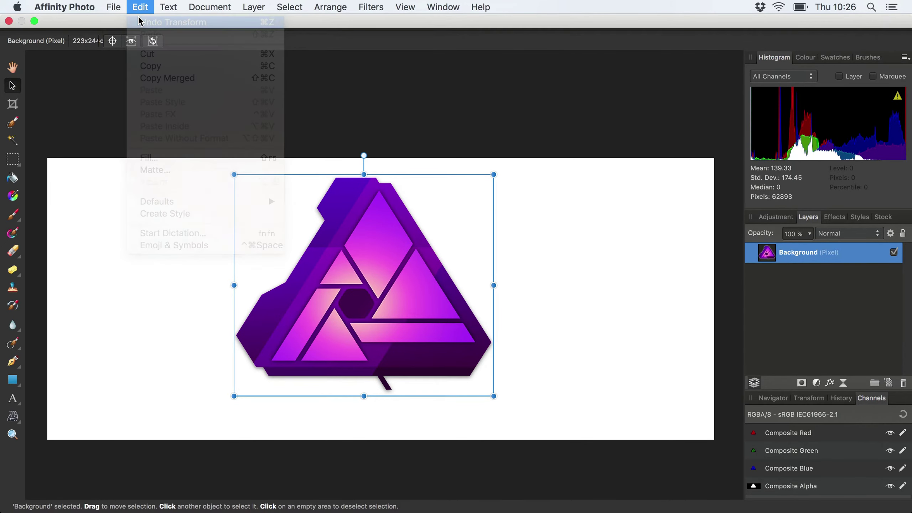
click(140, 7)
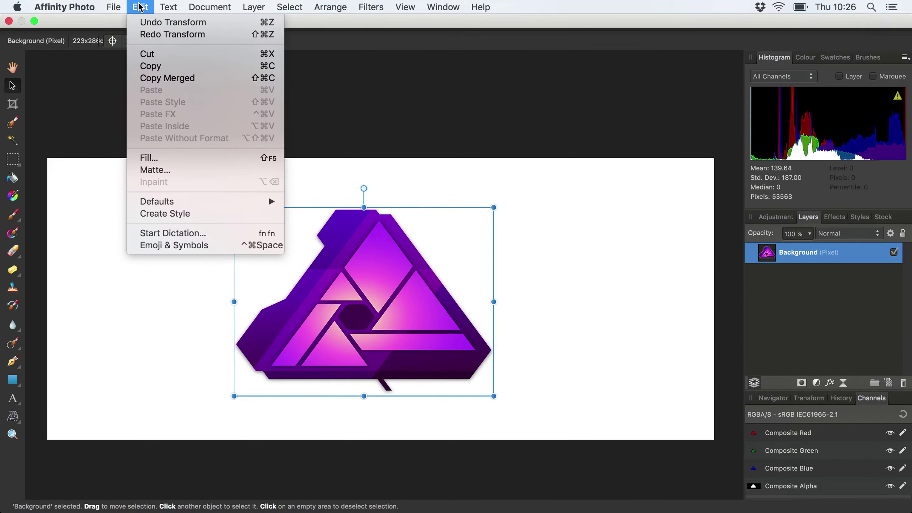
click(144, 25)
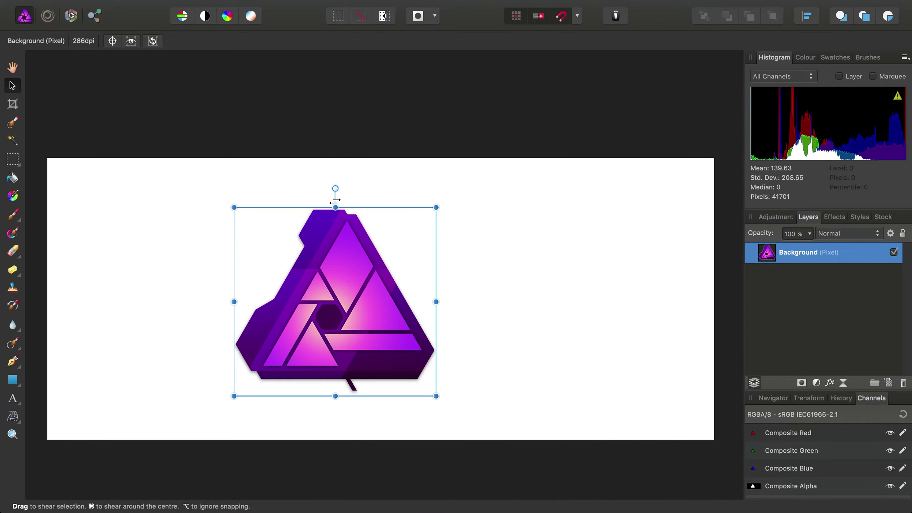
Shear the logo's top edge to the left, try shearing its right side, and undo the shearing
drag(335, 202, 280, 208)
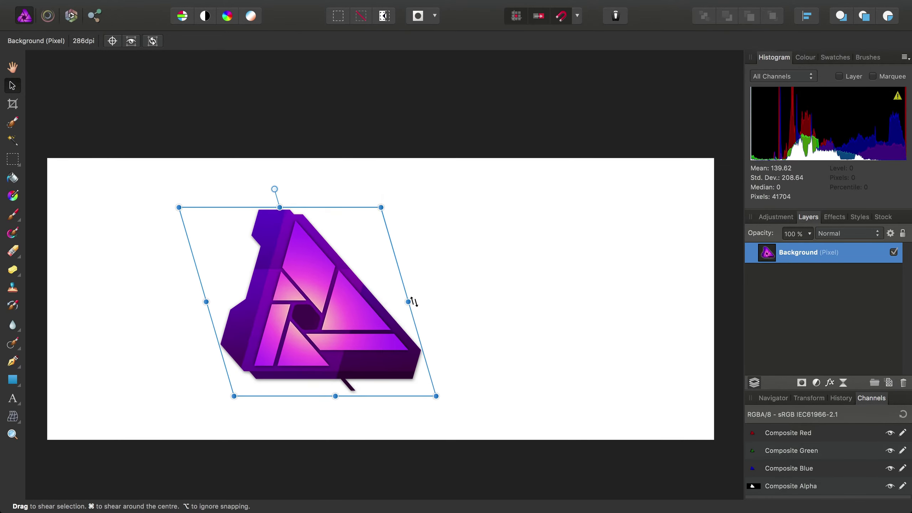
mouse_move(414, 302)
mouse_down()
mouse_move(416, 326)
mouse_move(408, 259)
mouse_move(406, 309)
mouse_move(413, 237)
mouse_move(414, 302)
mouse_up()
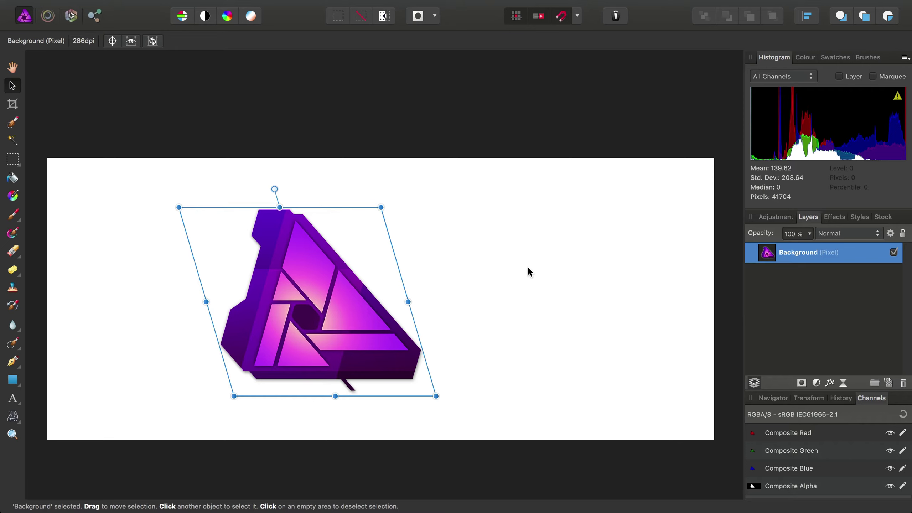
click(140, 6)
click(135, 25)
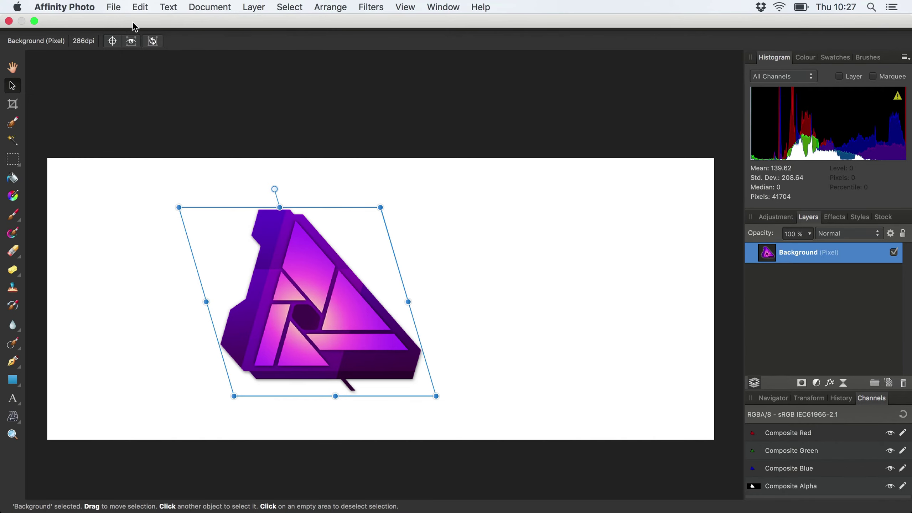
click(140, 7)
click(143, 22)
Undo the logo's proportional enlargement and its move to the left
click(140, 7)
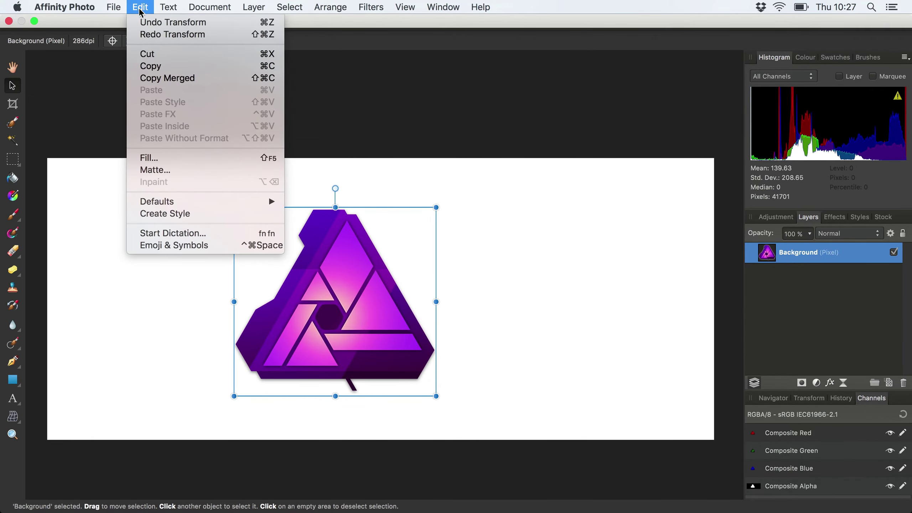
click(140, 19)
click(140, 6)
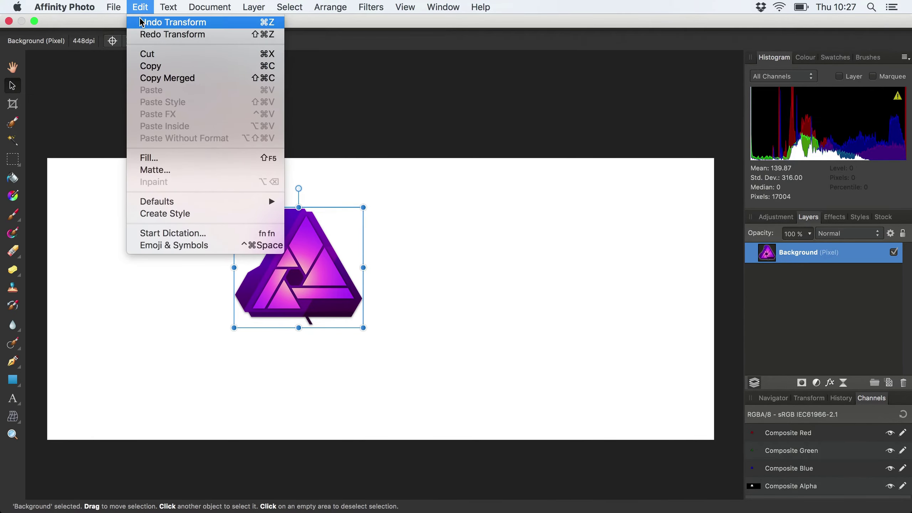
click(142, 22)
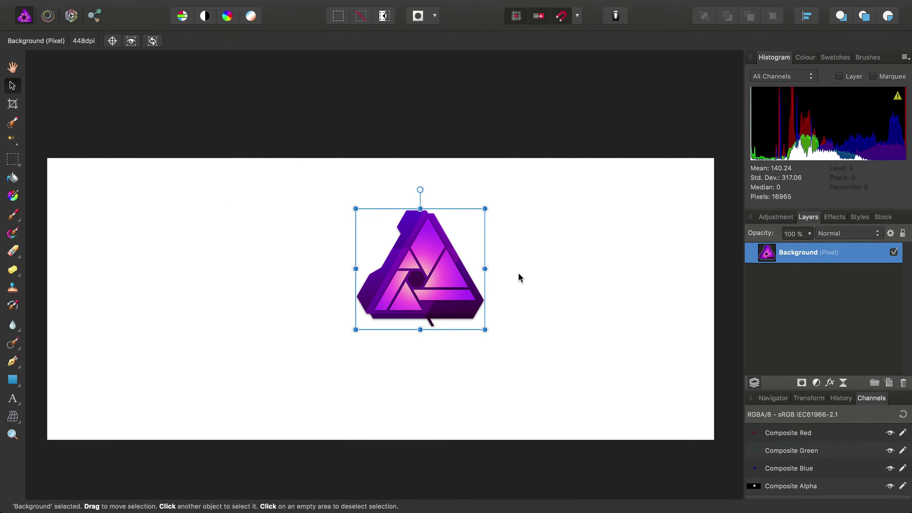
Move the logo to the centre of the canvas, deselect it, and select it again
drag(468, 273, 423, 304)
click(615, 267)
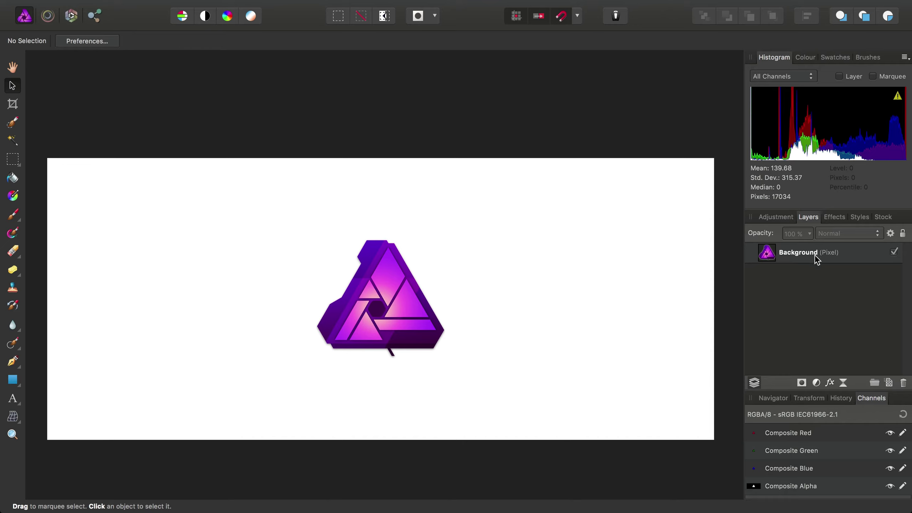
click(365, 284)
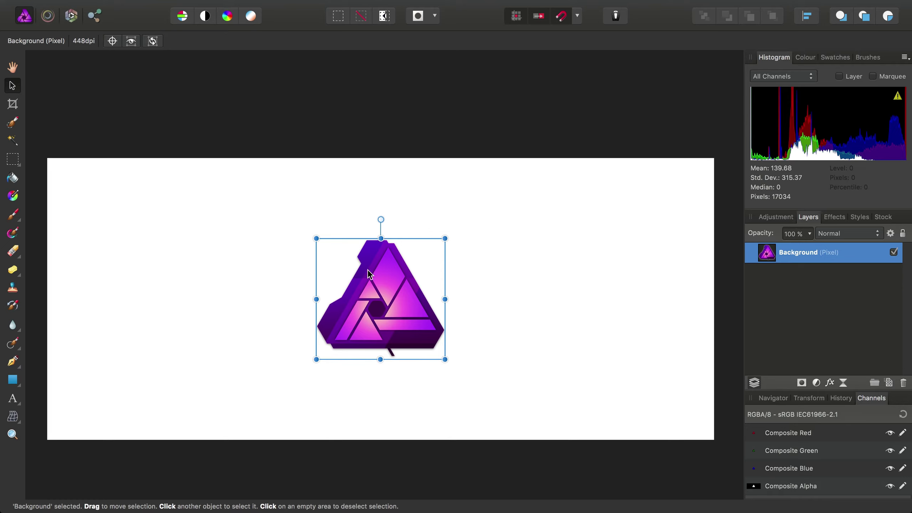
Enlarge the logo proportionally from its upper-right corner, and resize it around its centre to about 333 dpi
drag(447, 240, 607, 141)
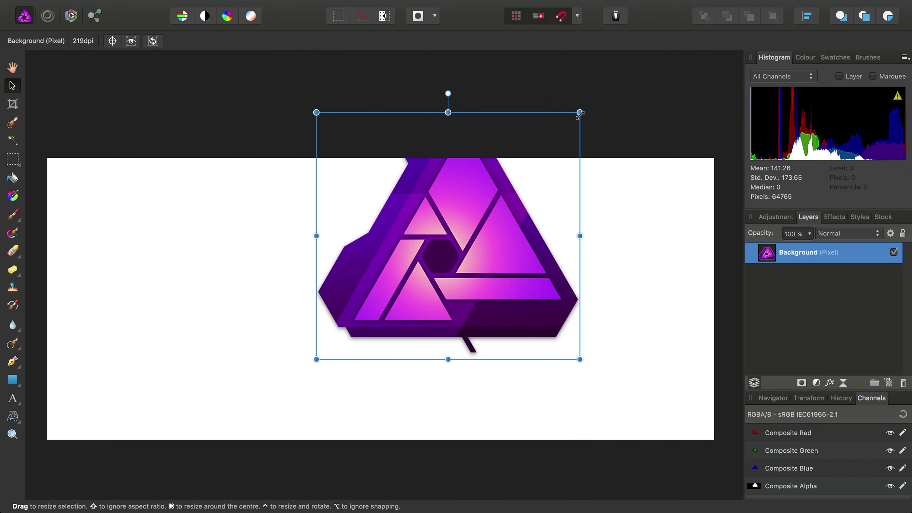
drag(580, 113, 392, 236)
key(super)
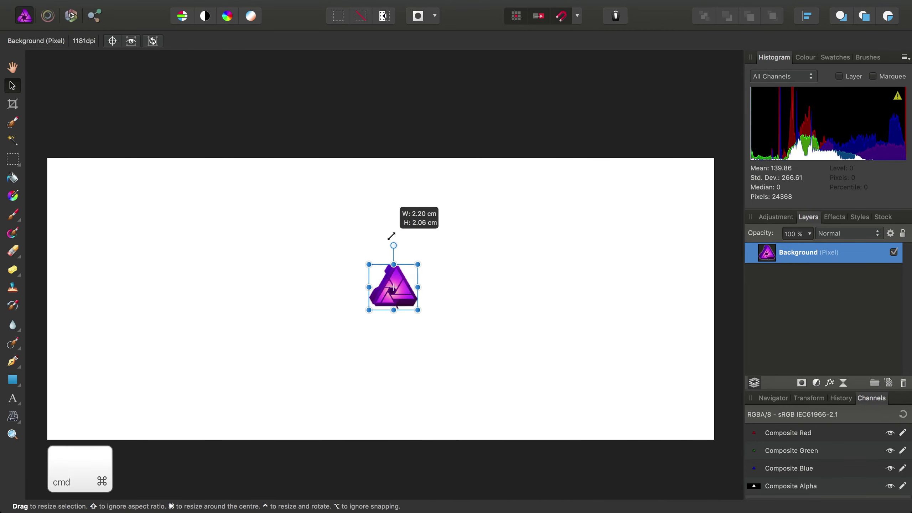
drag(447, 260, 500, 224)
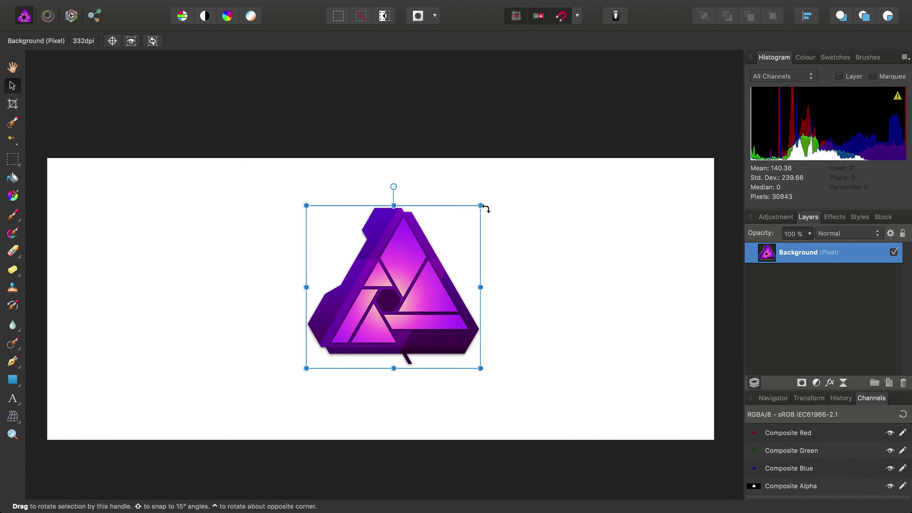
drag(481, 205, 500, 227)
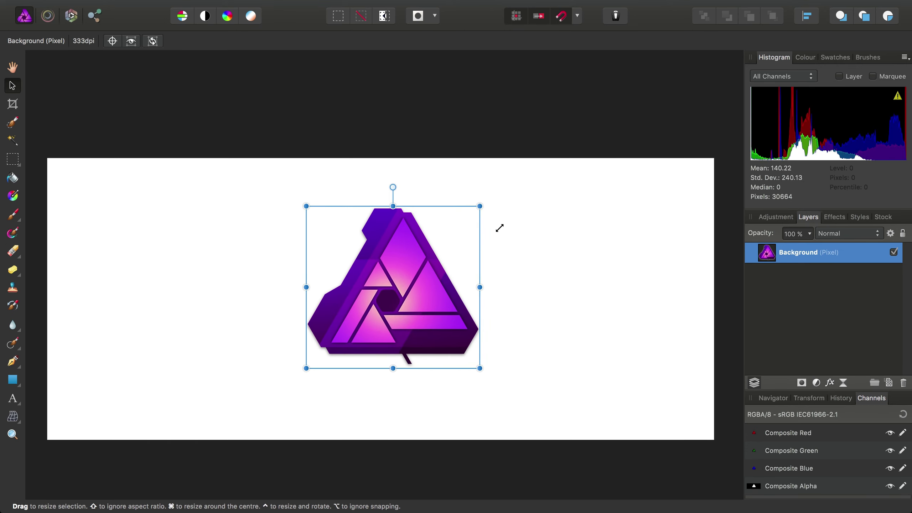